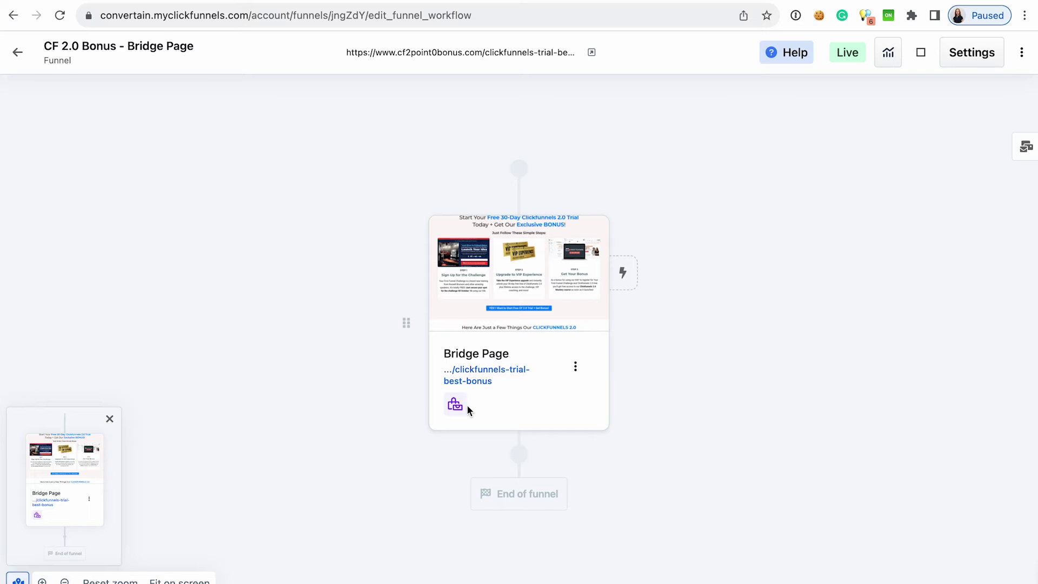
Step: View the Bridge Page's attached products via Manage products: Main Product $397.00 and Order Bump #1
click(576, 369)
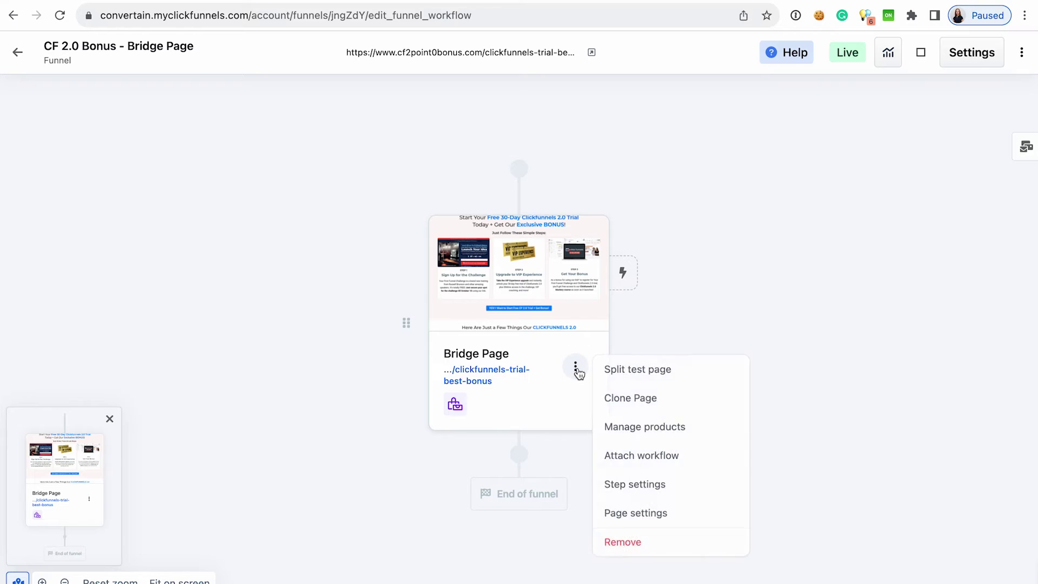
click(632, 436)
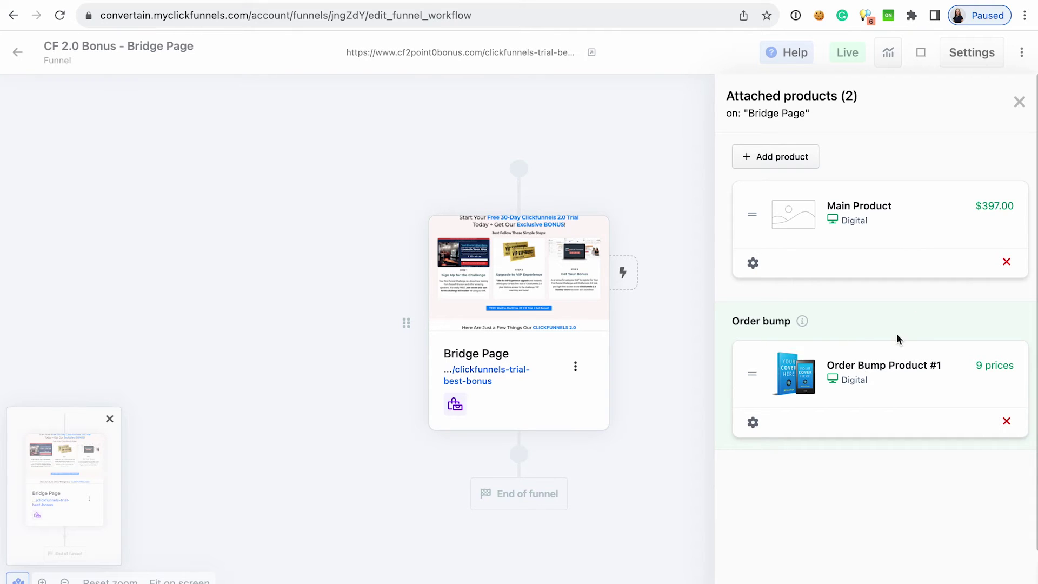
Step: Edit the Bridge Page and set the Product Select element's Select style to Quantity
click(1020, 103)
mouse_move(519, 272)
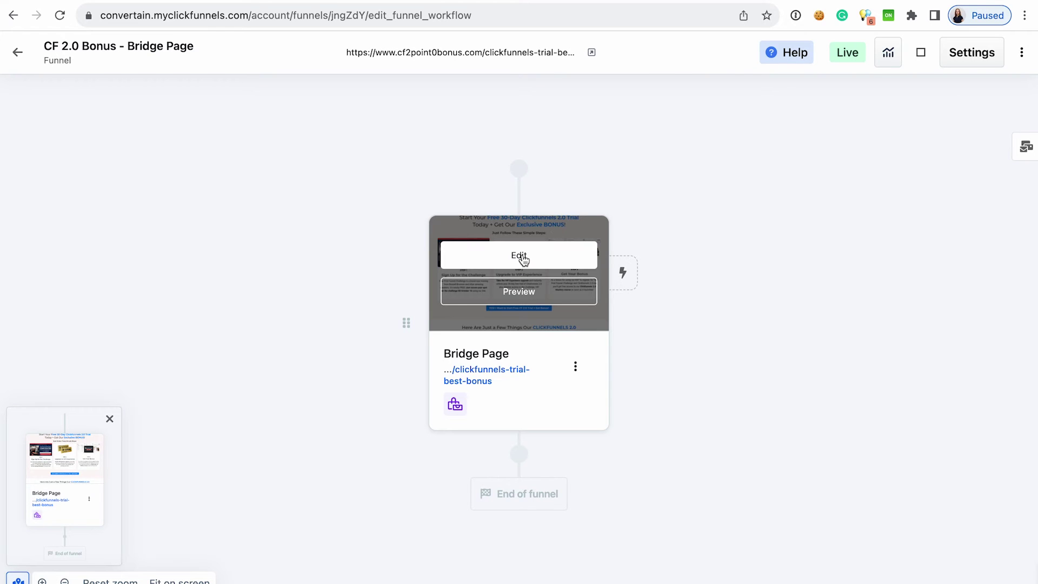
click(522, 258)
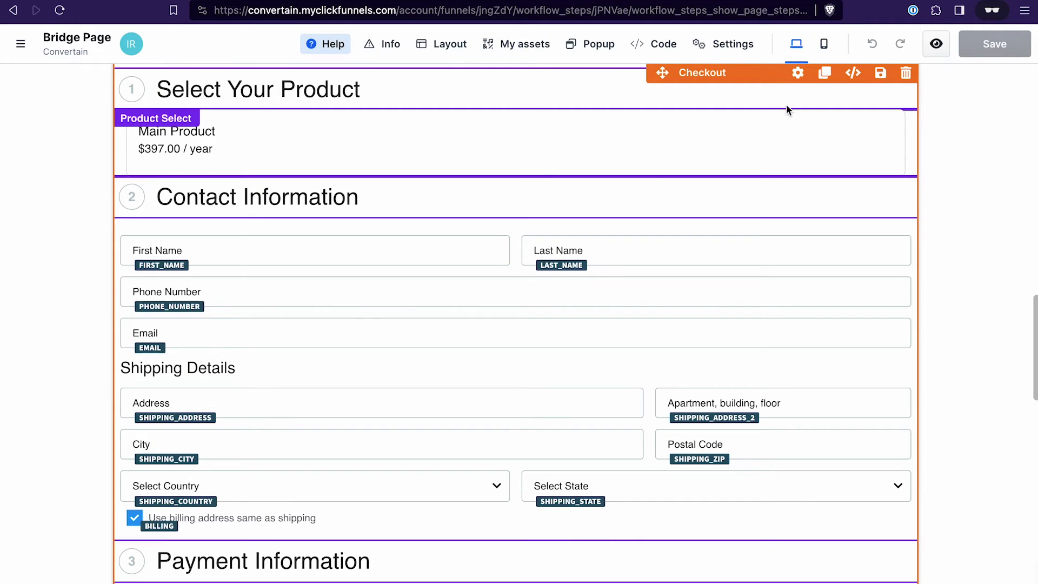
click(559, 149)
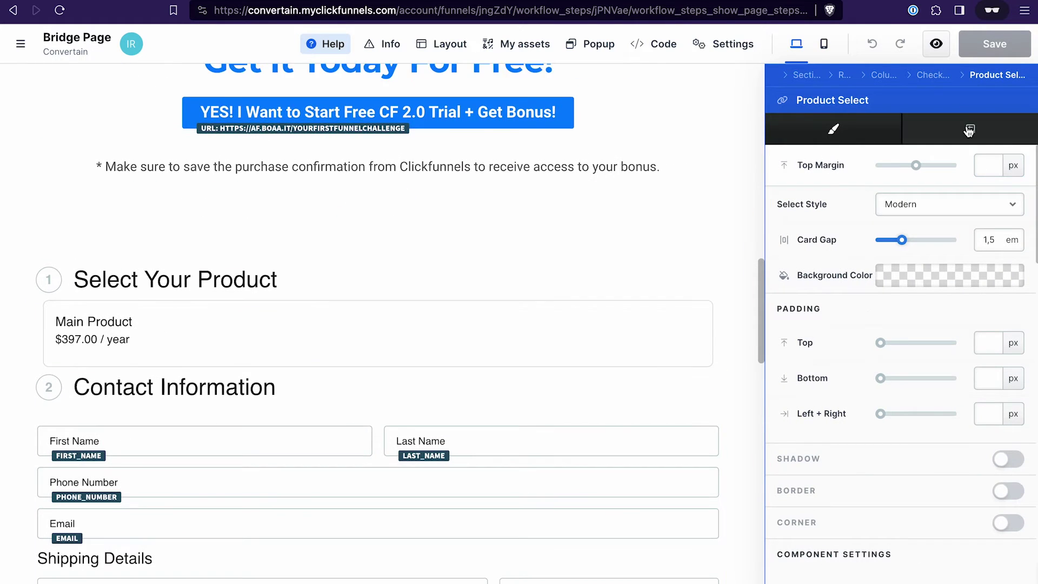
click(975, 130)
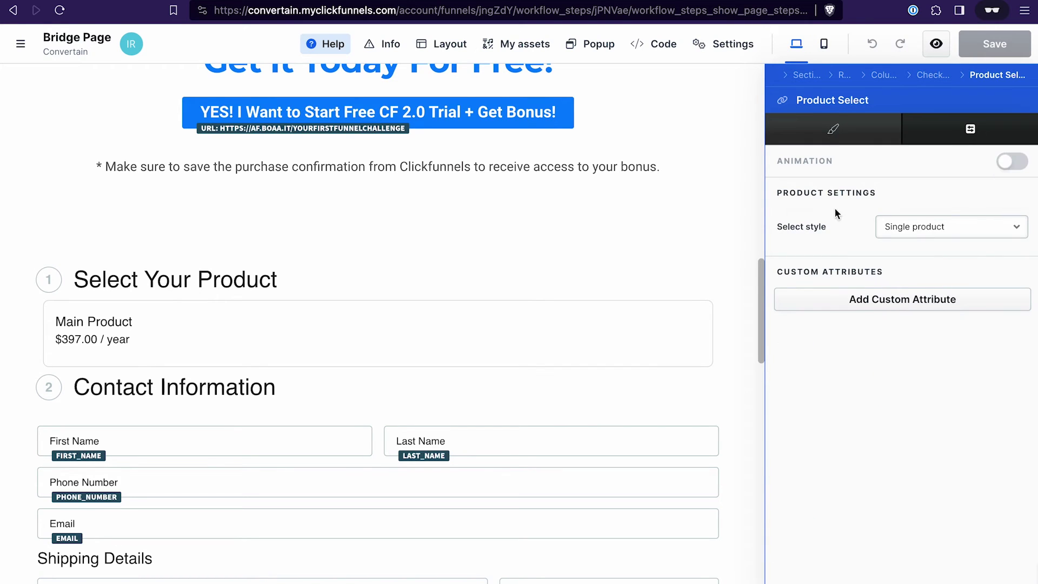
click(925, 226)
click(921, 258)
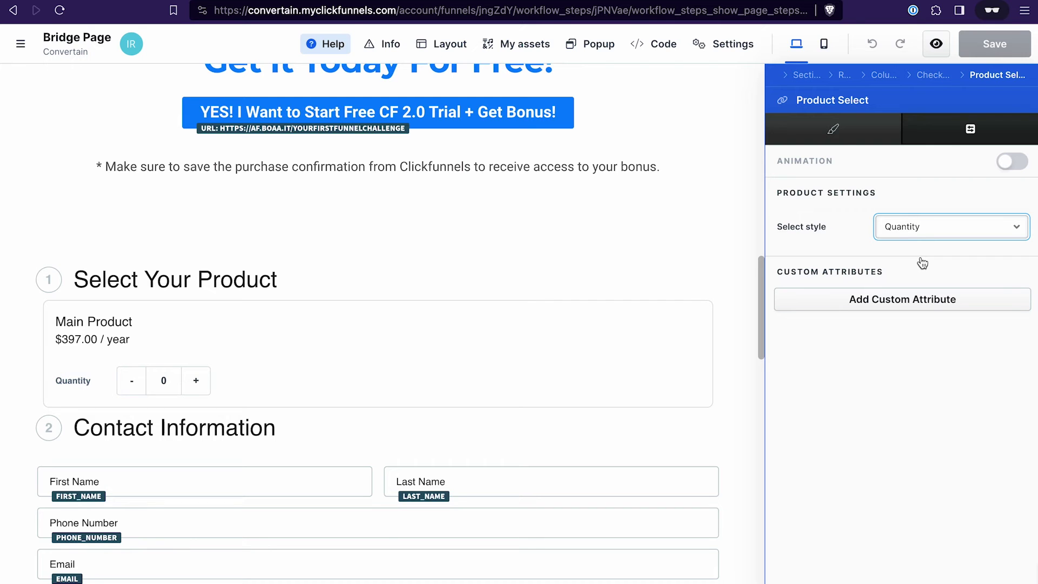
scroll(668, 243, down, 2)
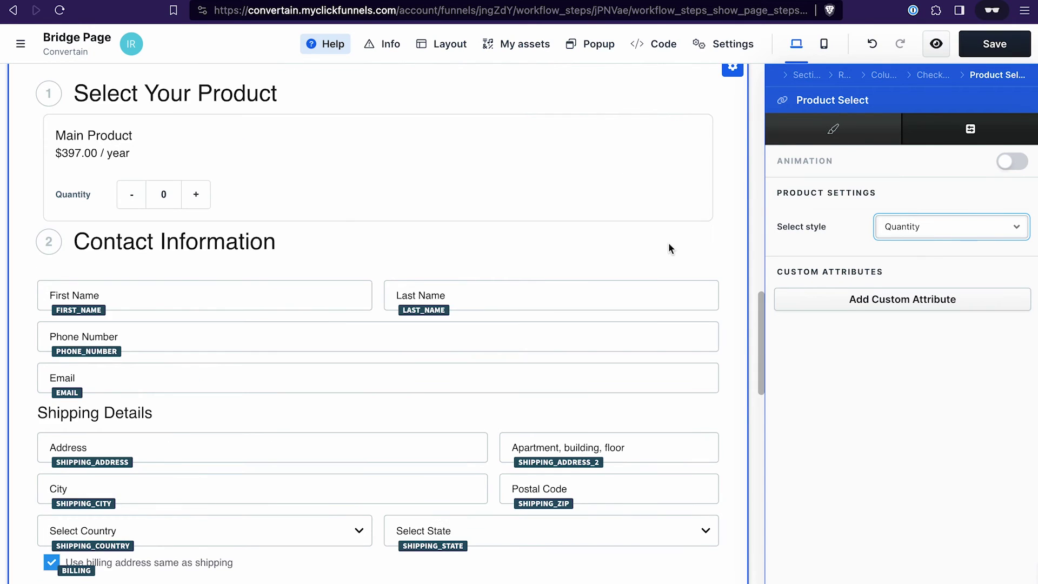
scroll(696, 238, up, 1)
scroll(697, 242, down, 2)
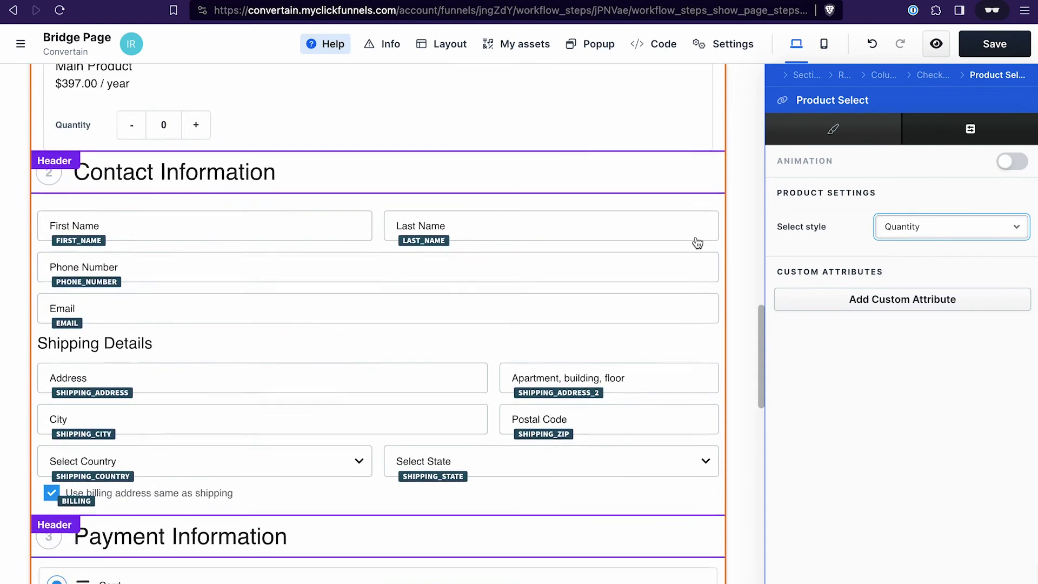
scroll(695, 236, down, 2)
scroll(695, 236, down, 2)
scroll(694, 237, down, 1)
Step: Set the Order Bump element's Select style to Quantity in its Advanced settings
click(695, 247)
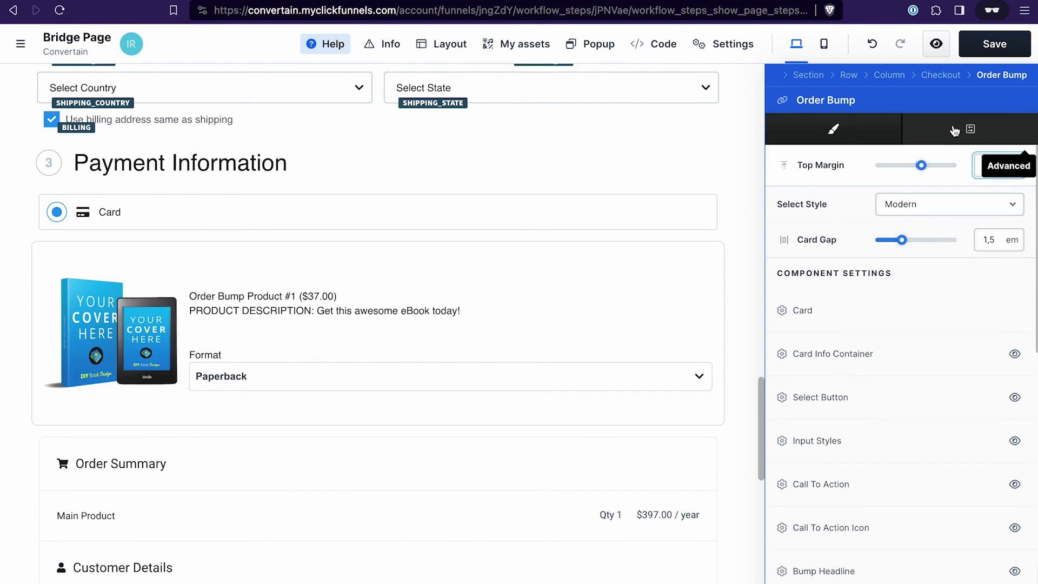
click(954, 131)
click(914, 230)
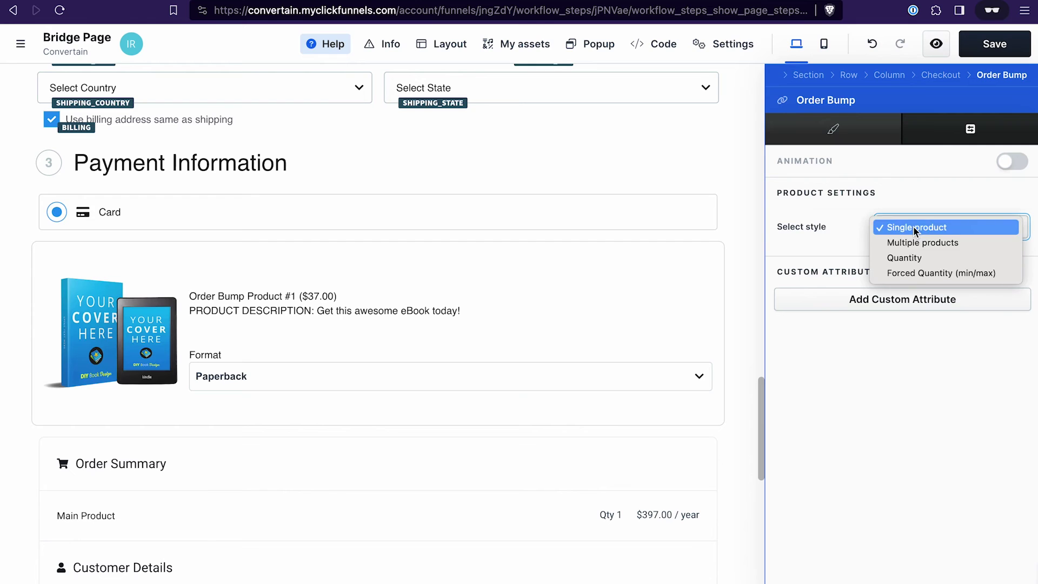
click(908, 259)
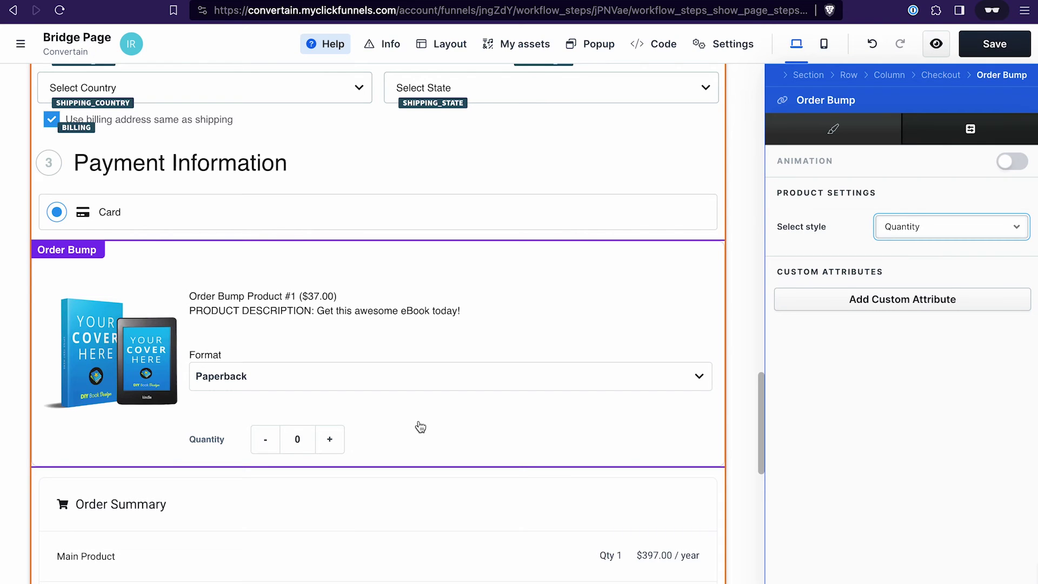
scroll(284, 378, down, 1)
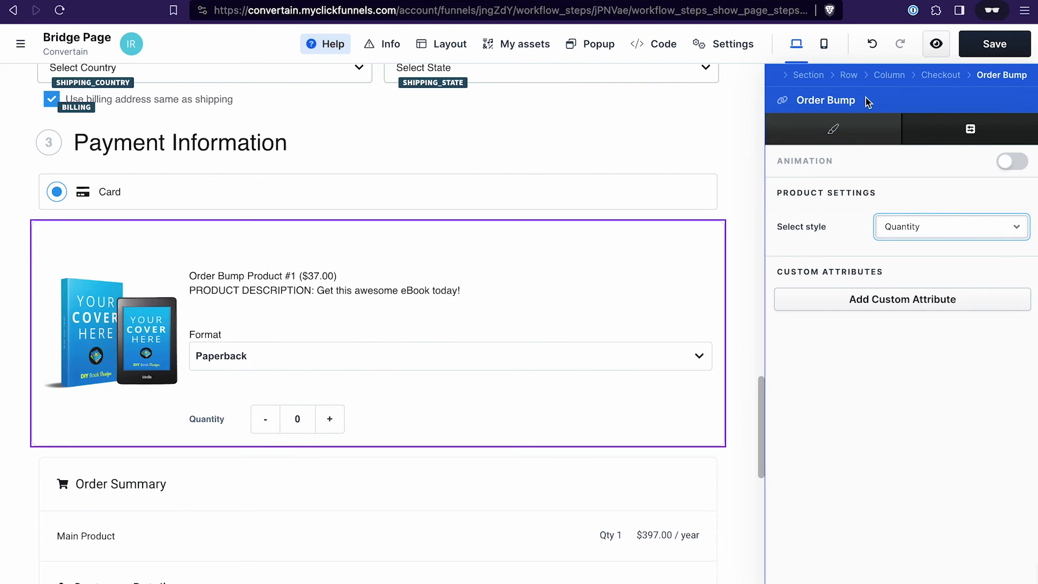
Step: Save the checkout page, preview it as a buyer and raise Main Product quantity to 2
click(995, 48)
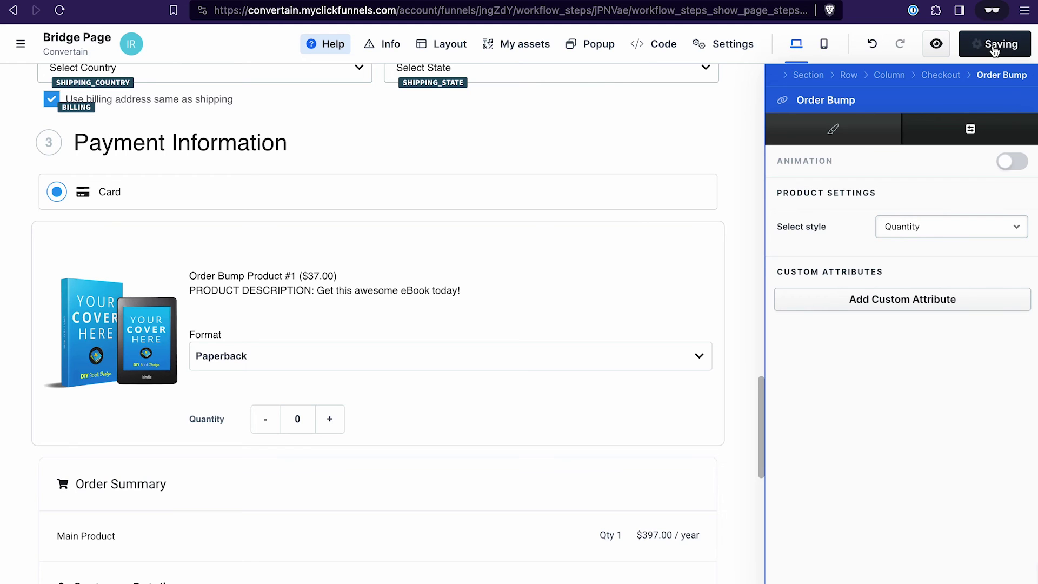
click(936, 43)
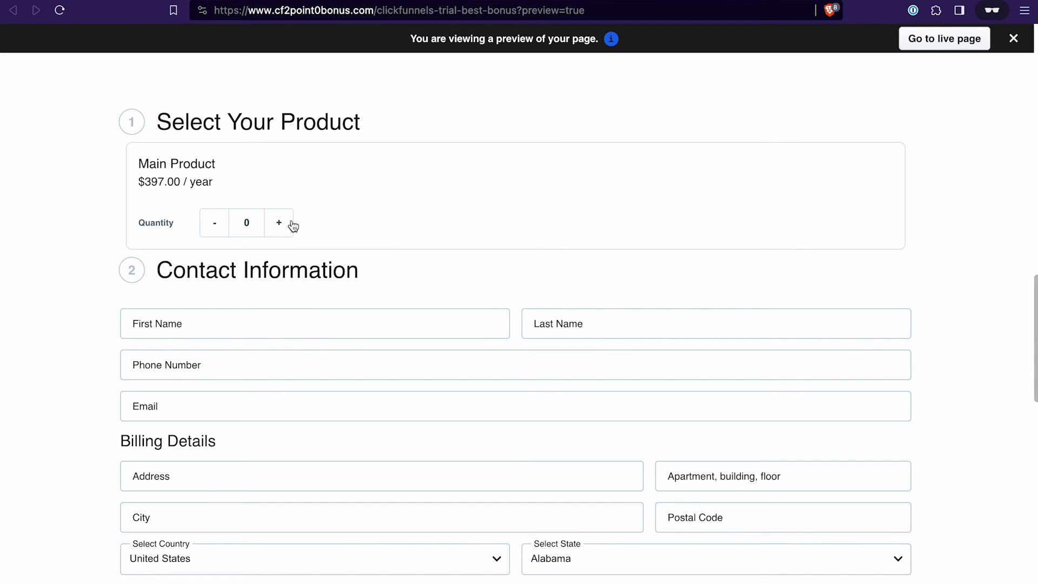
click(277, 233)
scroll(299, 225, down, 1)
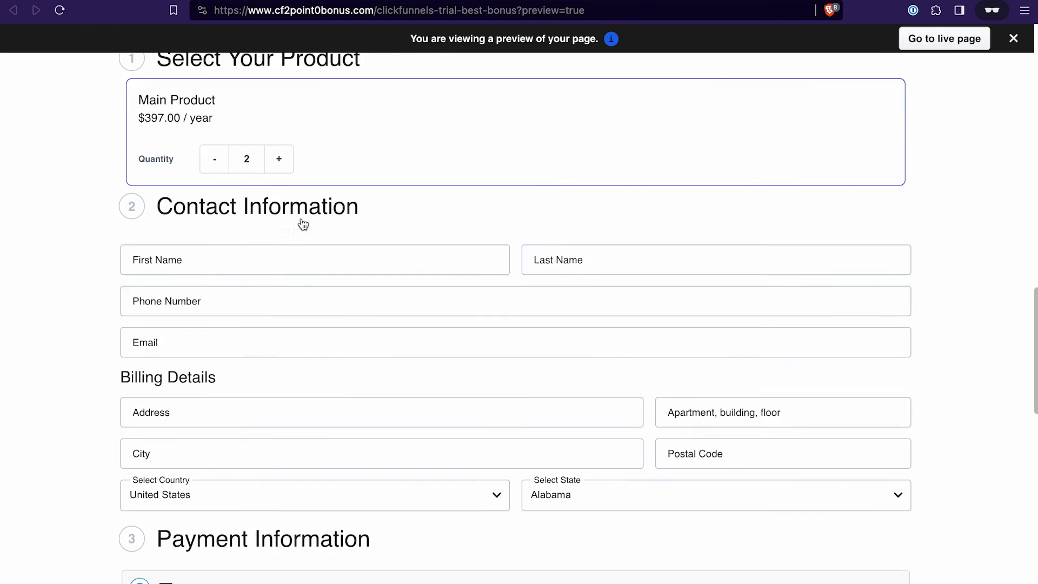
scroll(300, 211, down, 3)
scroll(301, 216, down, 3)
scroll(302, 217, down, 2)
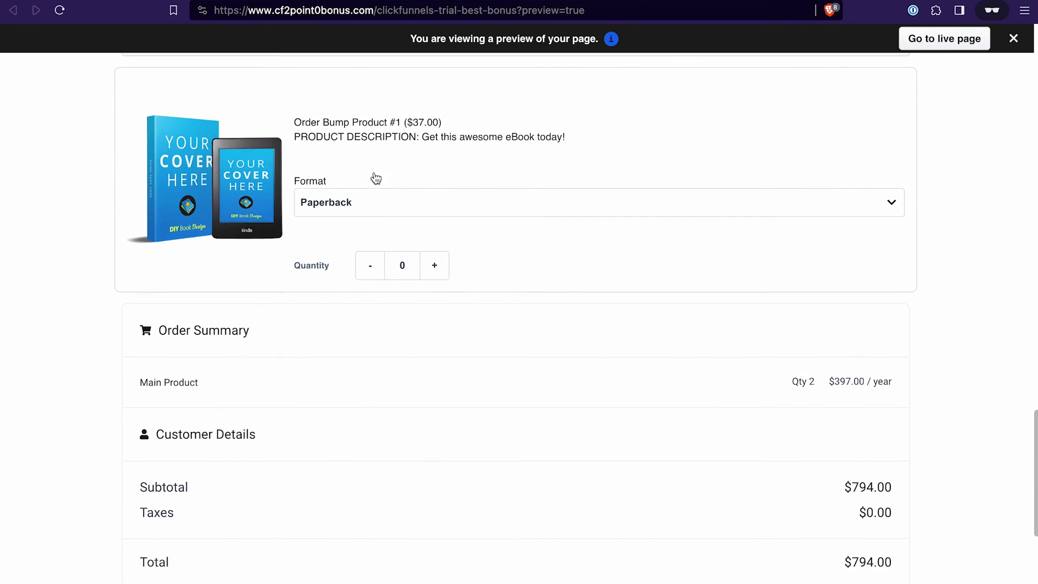
Step: Choose Hardcover for the order bump and raise its quantity to 4, totaling $942.00
click(343, 209)
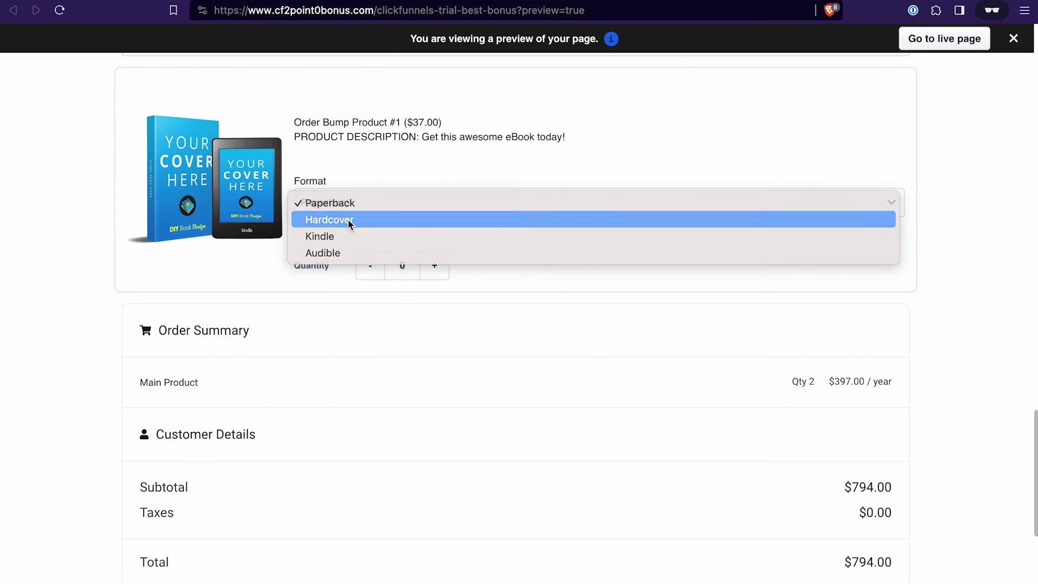
click(348, 218)
click(435, 266)
click(437, 267)
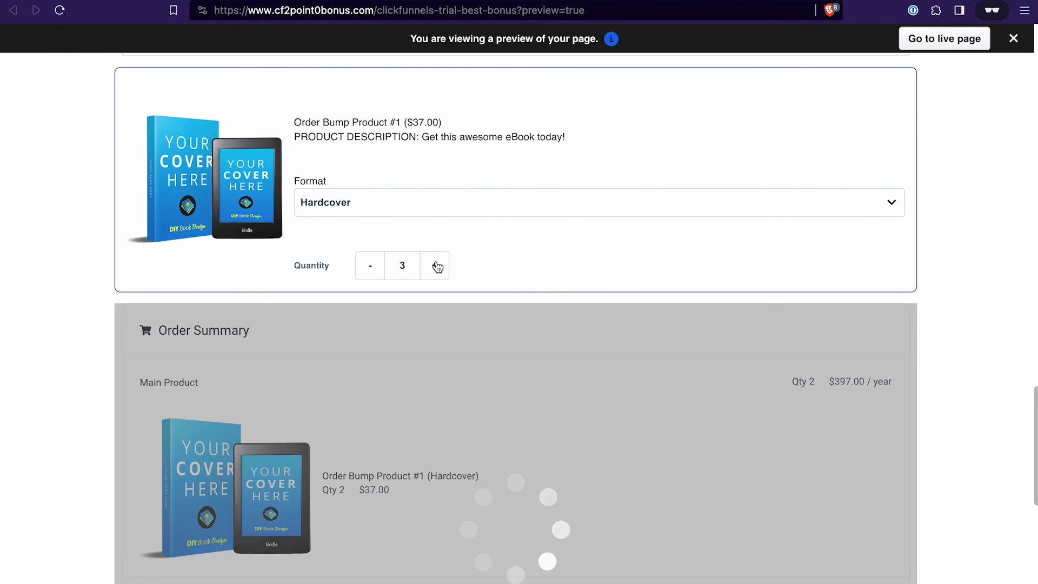
click(437, 267)
scroll(409, 162, down, 3)
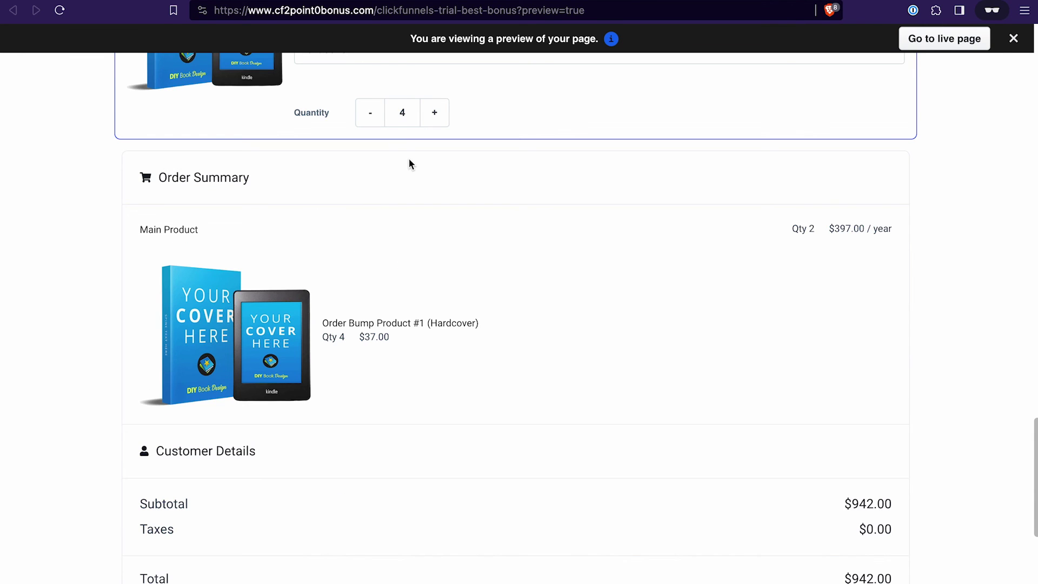
scroll(408, 162, up, 1)
scroll(409, 162, down, 1)
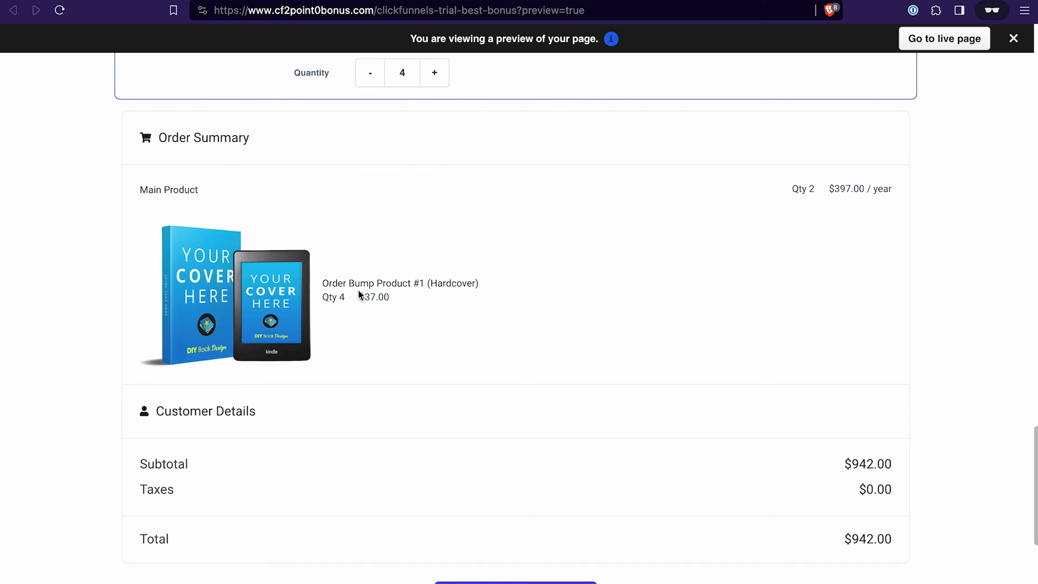
scroll(444, 185, down, 2)
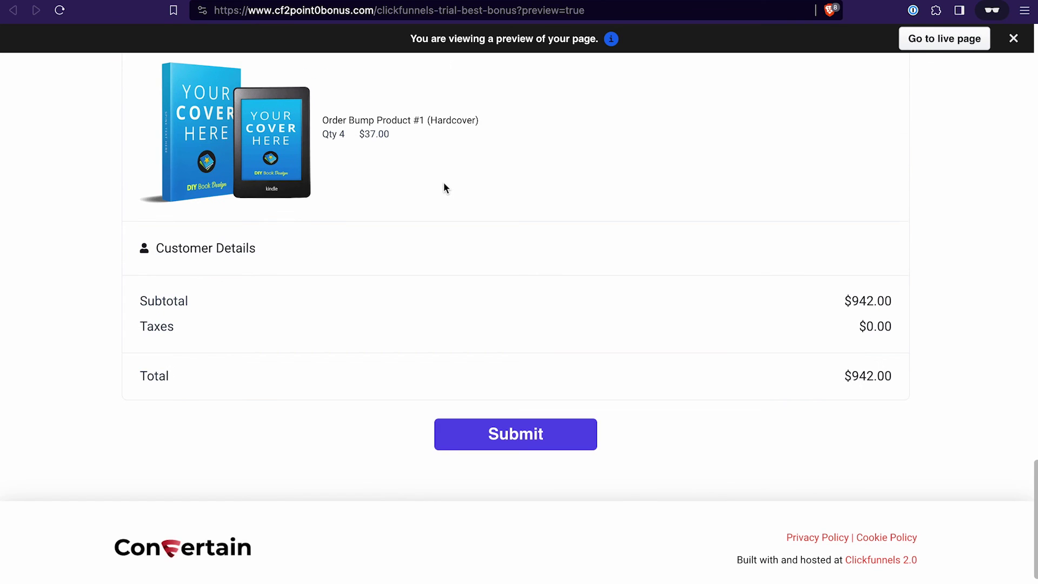